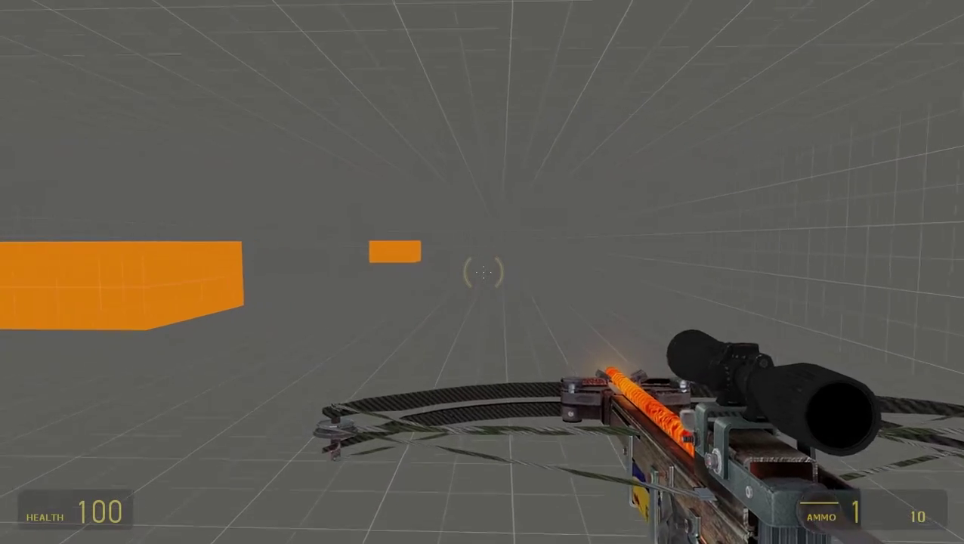
# - Sprint down the infinite corridor past the orange blocks, then turn back toward them
pyautogui.press('shift')
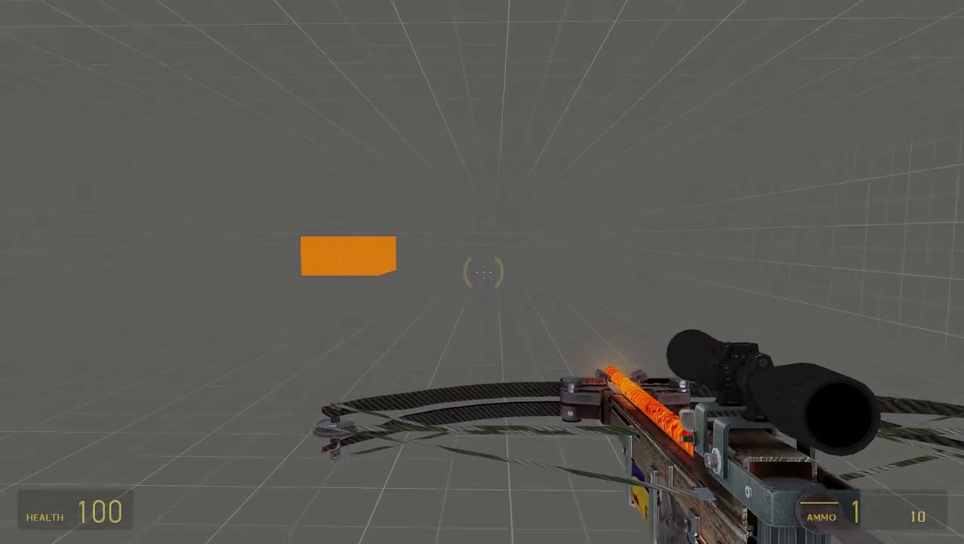
pyautogui.hotkey('shift', 'w')
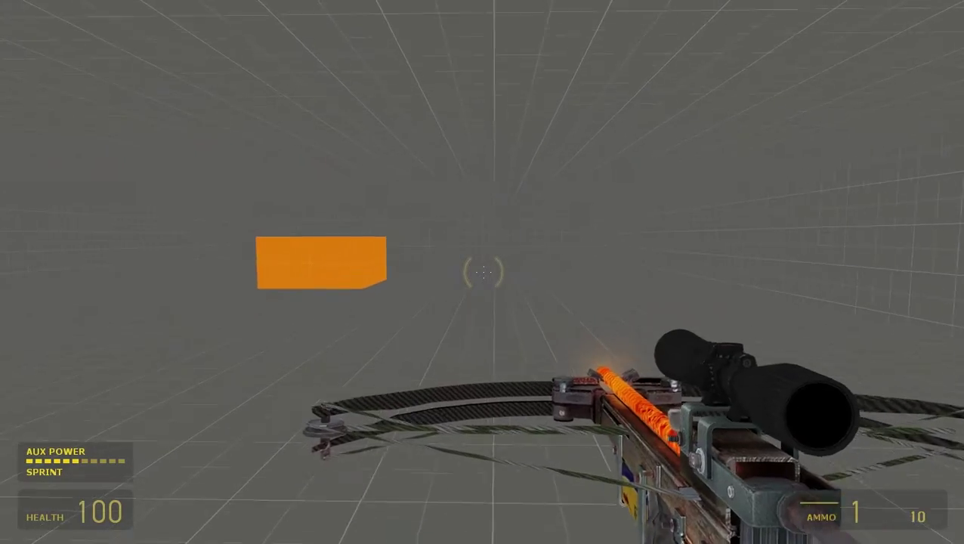
pyautogui.hotkey('shift', 'w')
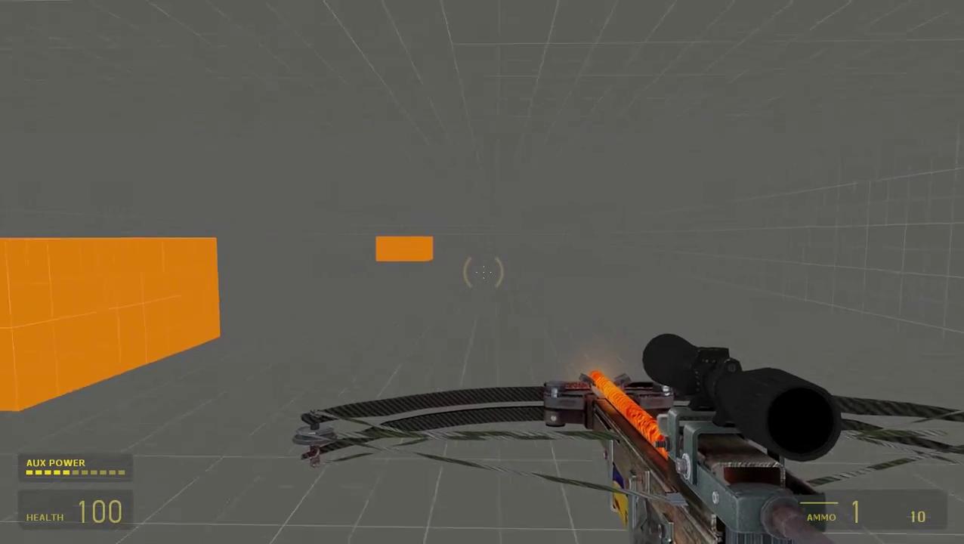
pyautogui.hotkey('shift', 'w')
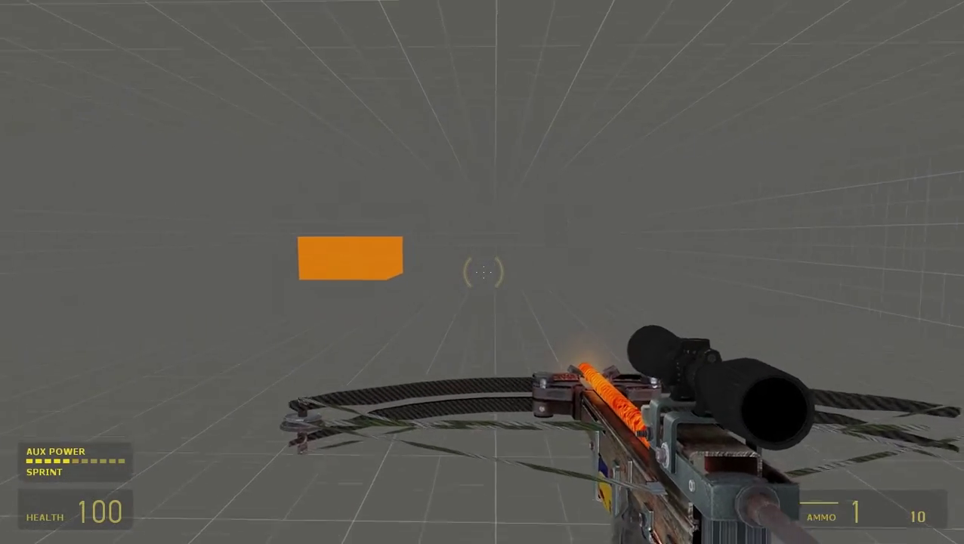
pyautogui.hotkey('shift', 'w')
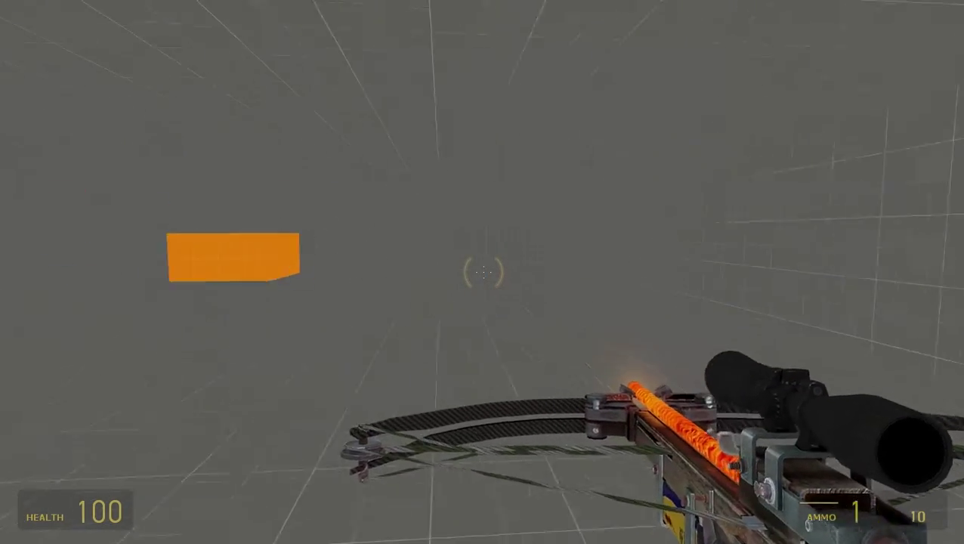
pyautogui.press('shift')
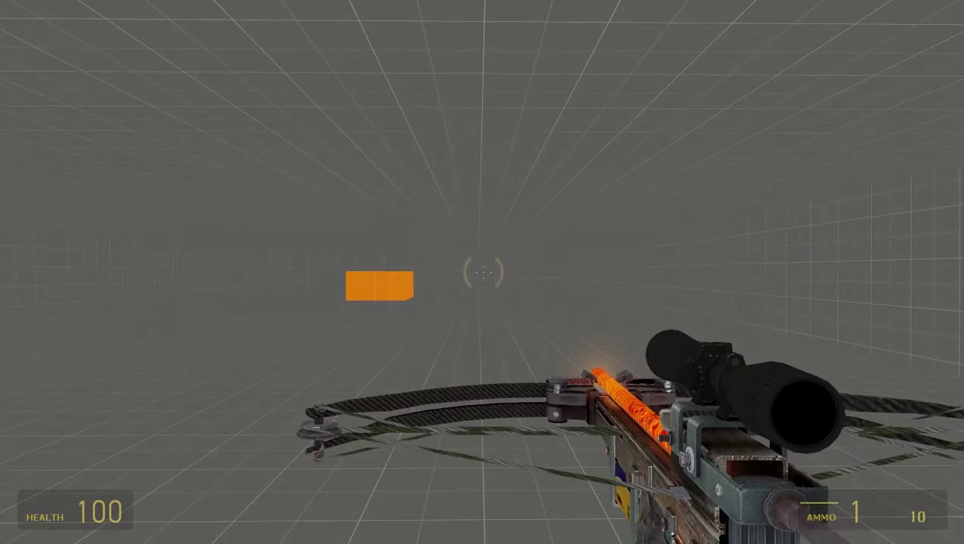
# - In the console, check fog_enable, then set fog_enable 1 to turn fog on
pyautogui.press('`')
pyautogui.write('fog_ena')
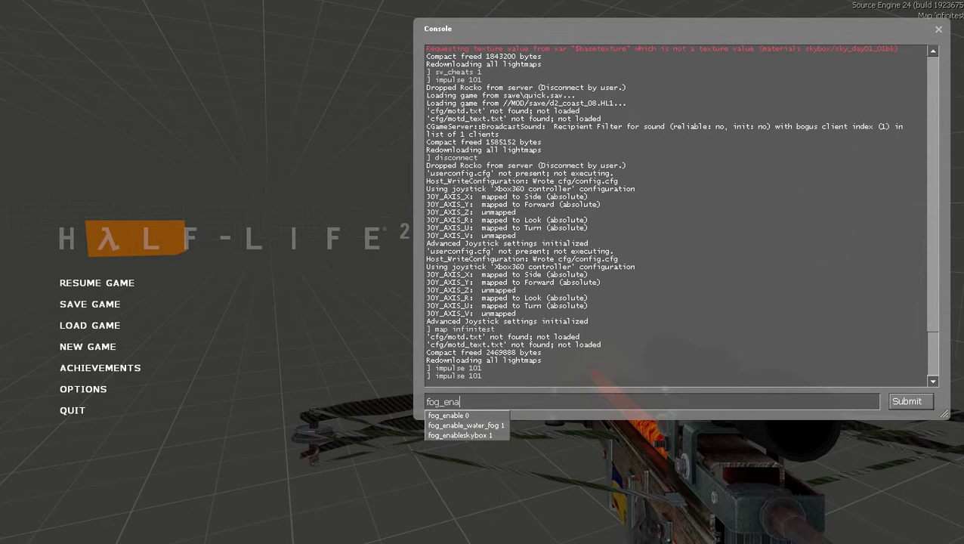
pyautogui.write('ble')
pyautogui.press('Return')
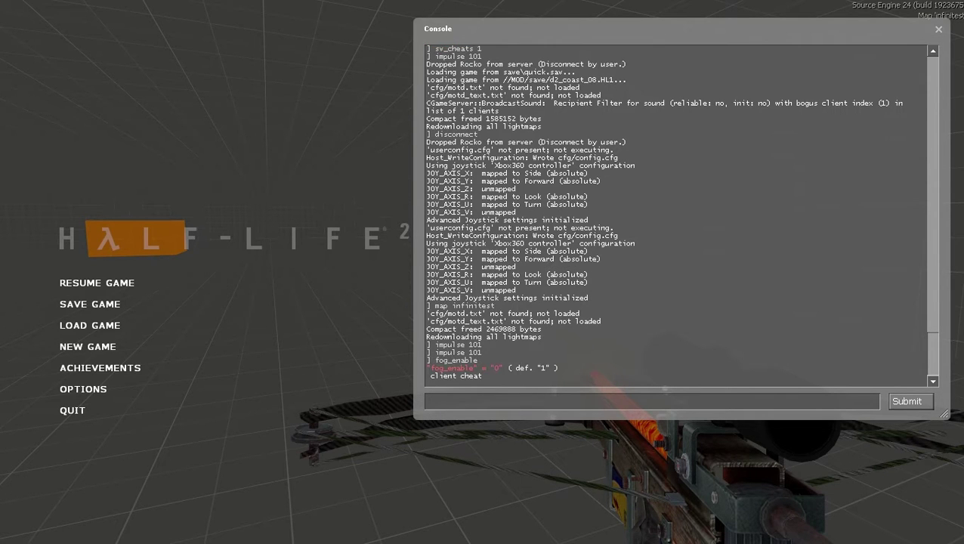
pyautogui.write('0')
pyautogui.press('Return')
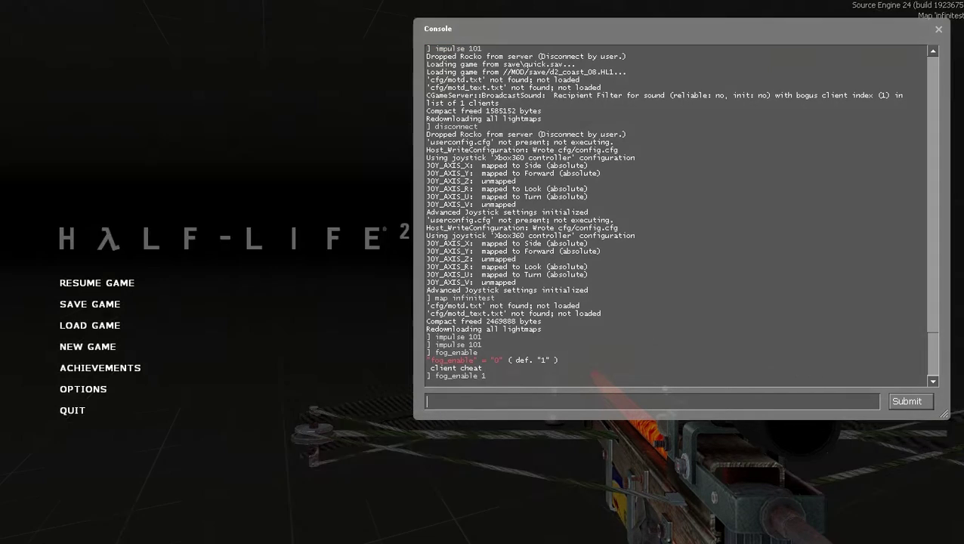
pyautogui.press('`')
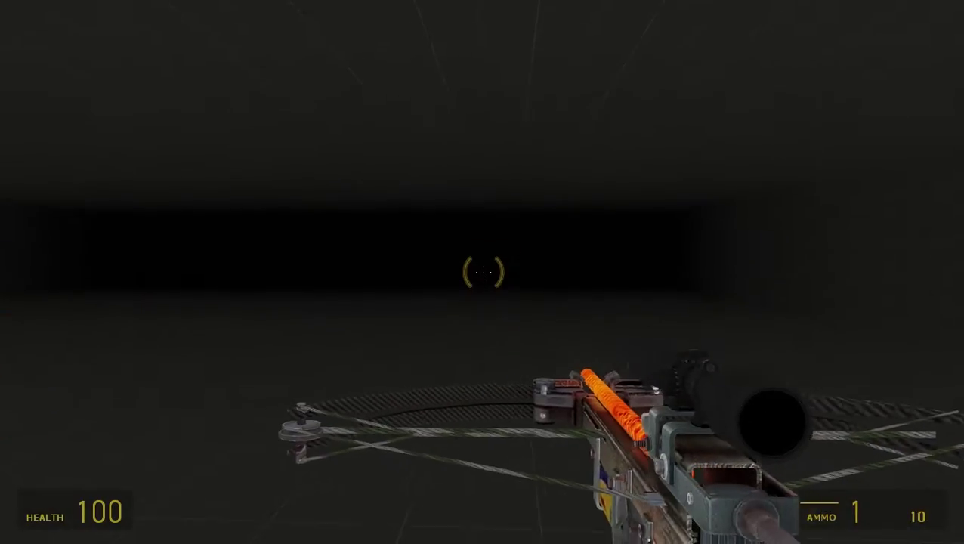
# - Sprint through the fogged corridor up to the dim orange box
pyautogui.press('shift')
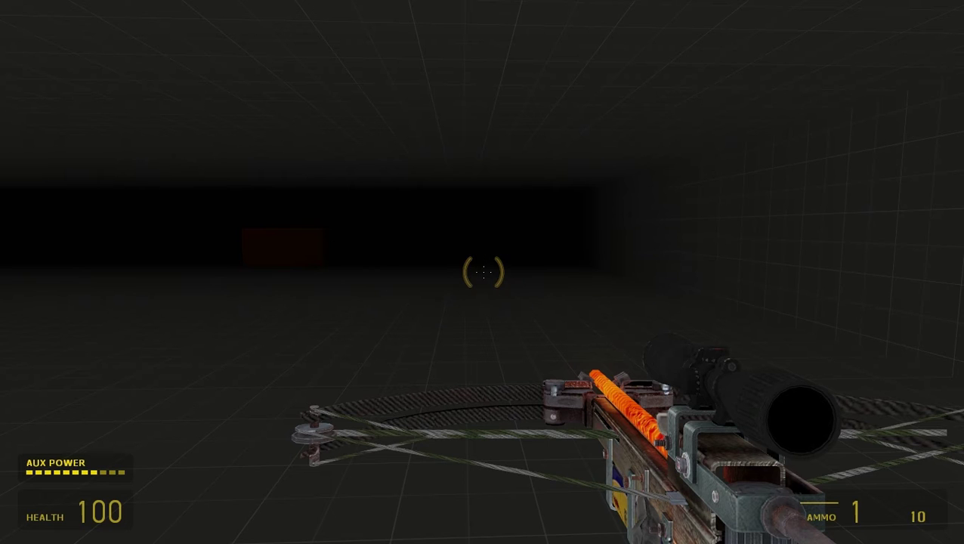
pyautogui.press('w')
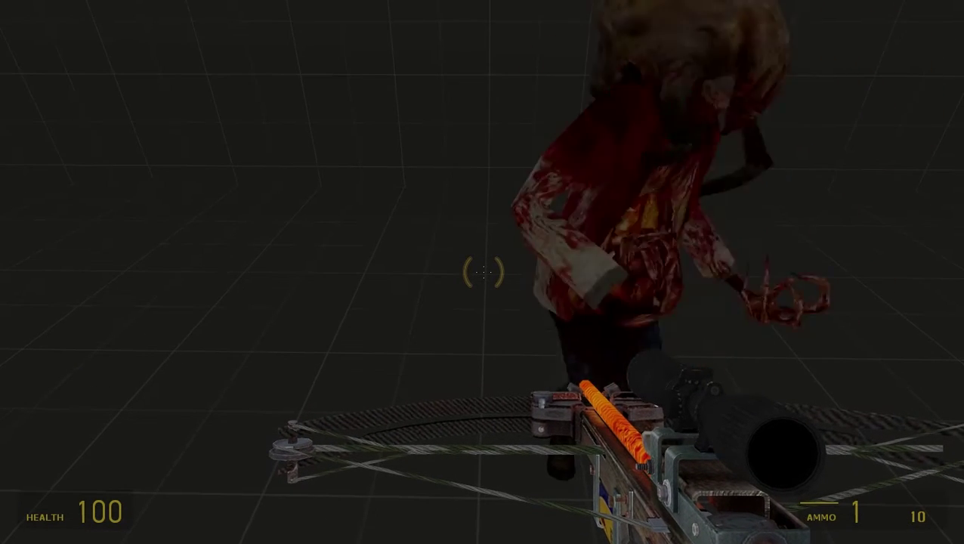
# - After the zombie's hit drops health to 90, back away from it and pause the game
pyautogui.press('s')
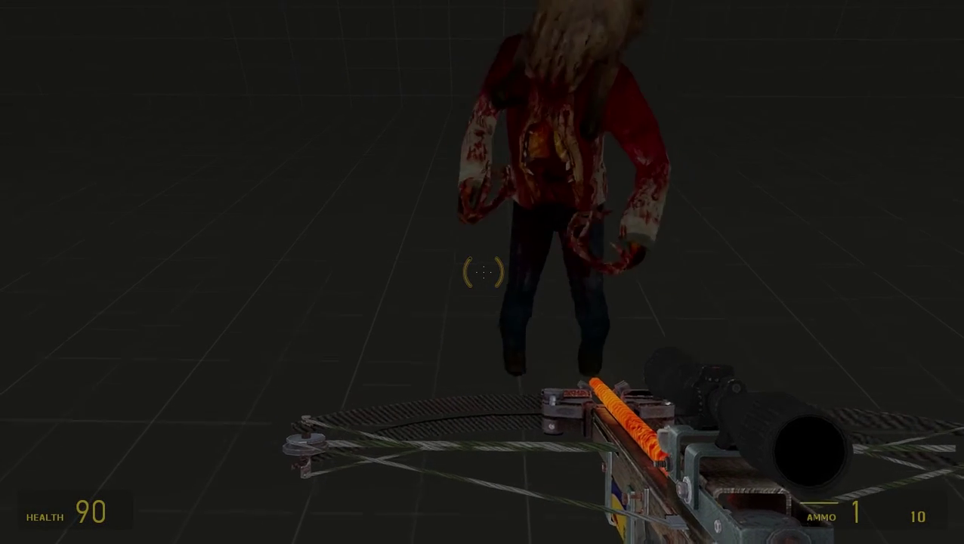
pyautogui.press('s')
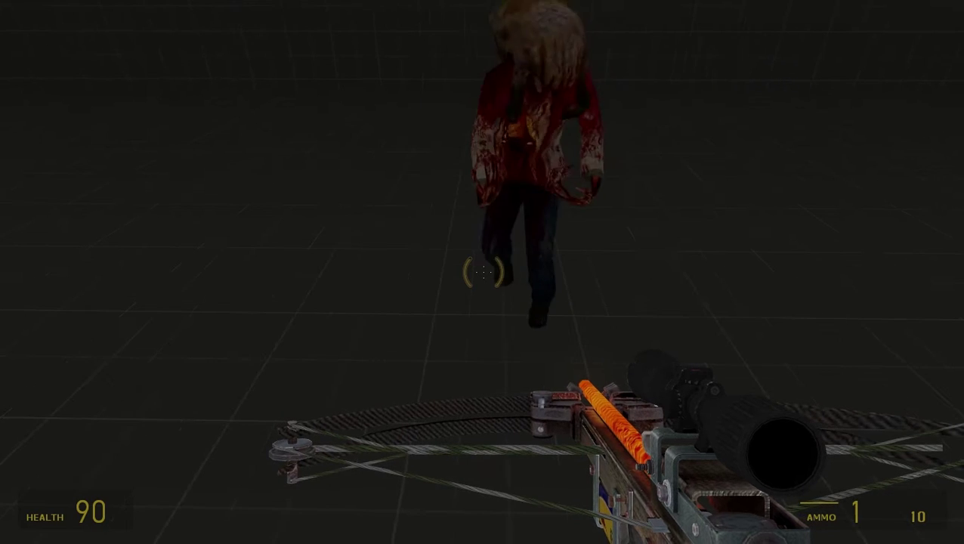
pyautogui.press('s')
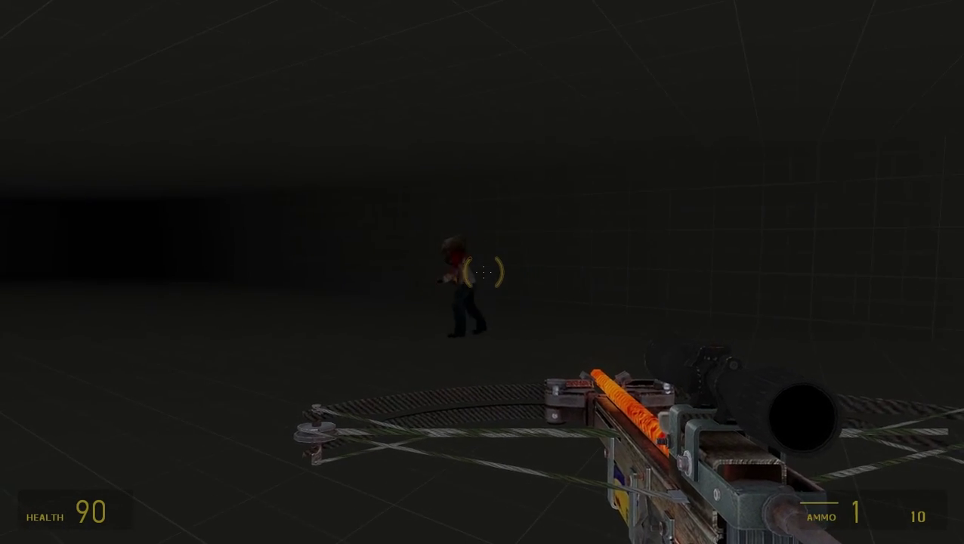
pyautogui.press('Escape')
pyautogui.click(83, 388)
pyautogui.click(421, 156)
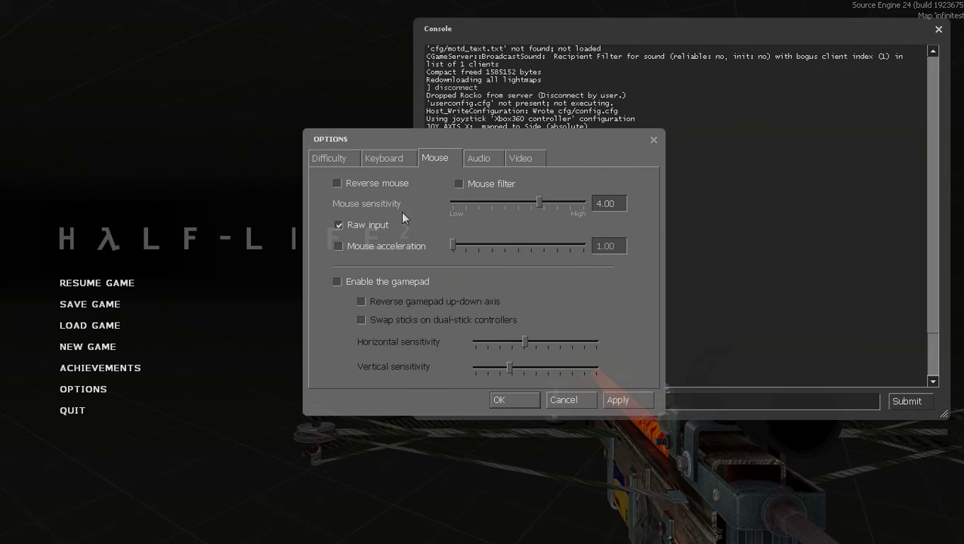
pyautogui.click(376, 157)
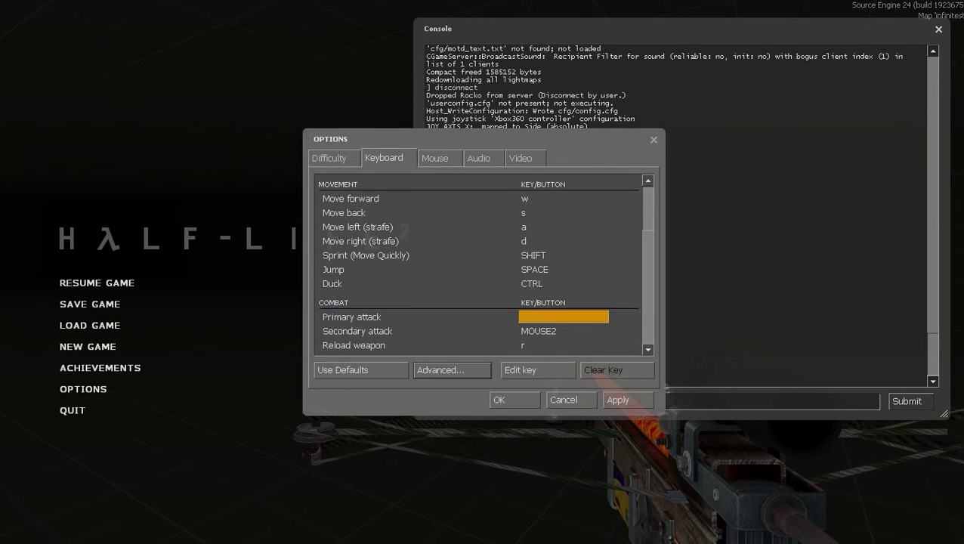
pyautogui.click(612, 407)
pyautogui.press('Escape')
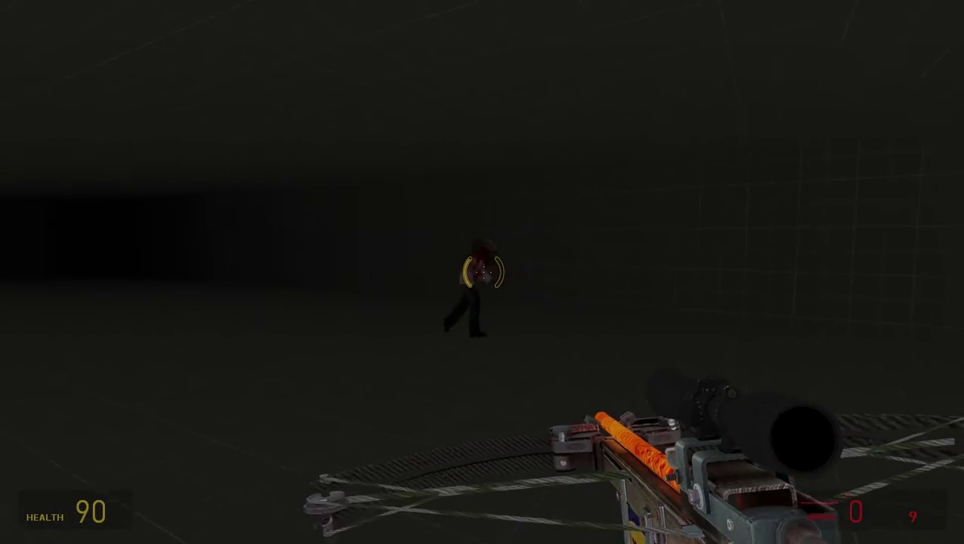
# - Fire two crossbow bolts at the zombie in the fog
pyautogui.click(482, 272)
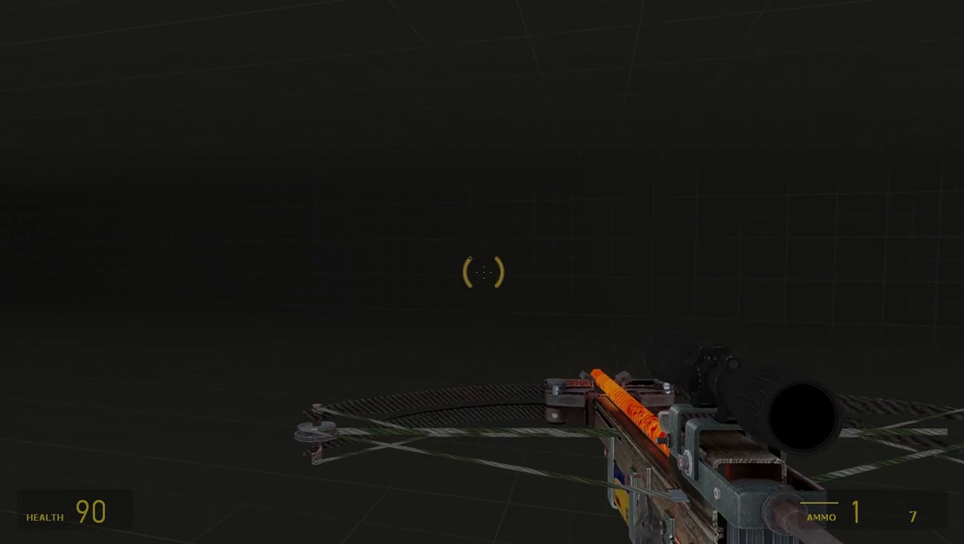
pyautogui.click(482, 272)
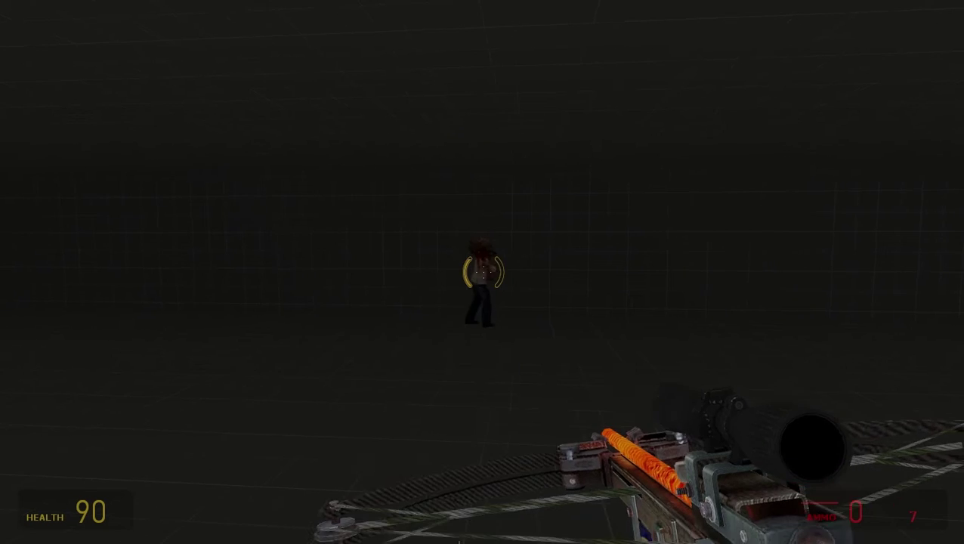